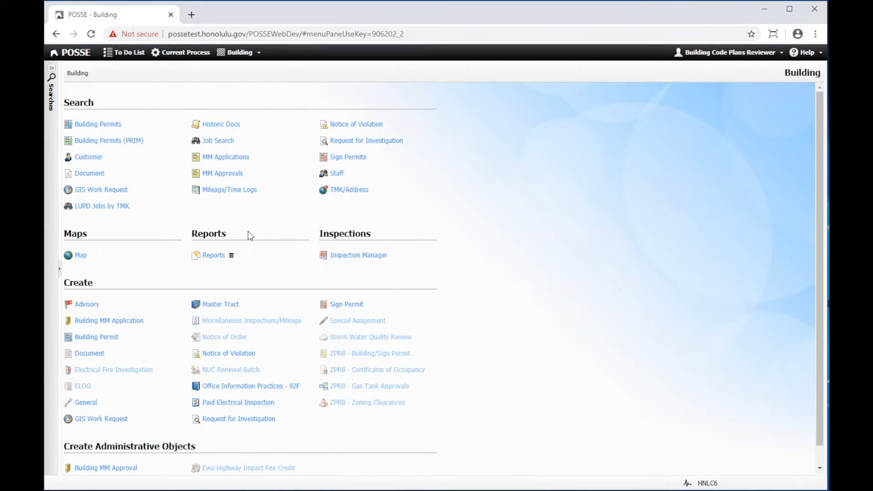
{"action": "left_click", "coordinate": [100, 125]}
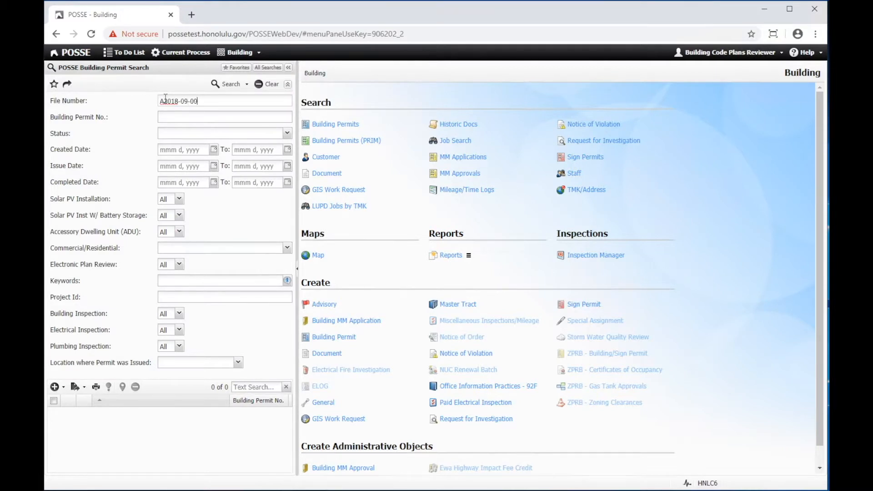
{"action": "left_click", "coordinate": [165, 99]}
{"action": "key", "text": "Return"}
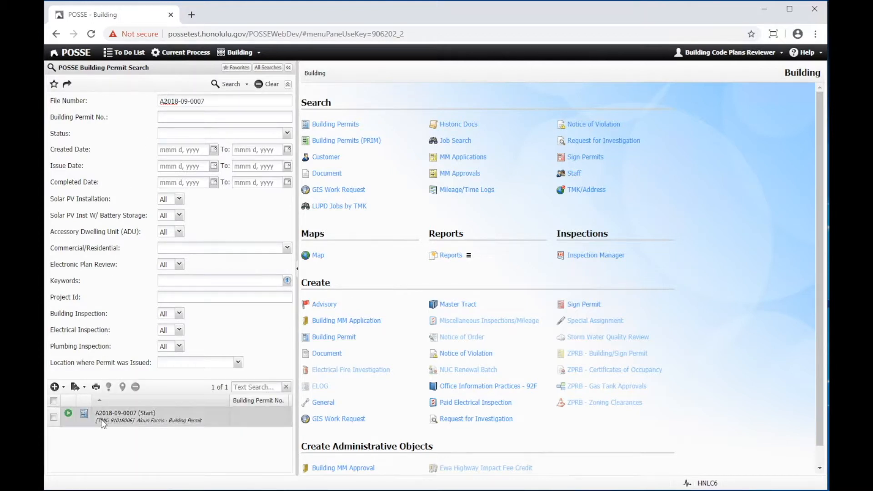
{"action": "left_click", "coordinate": [69, 415]}
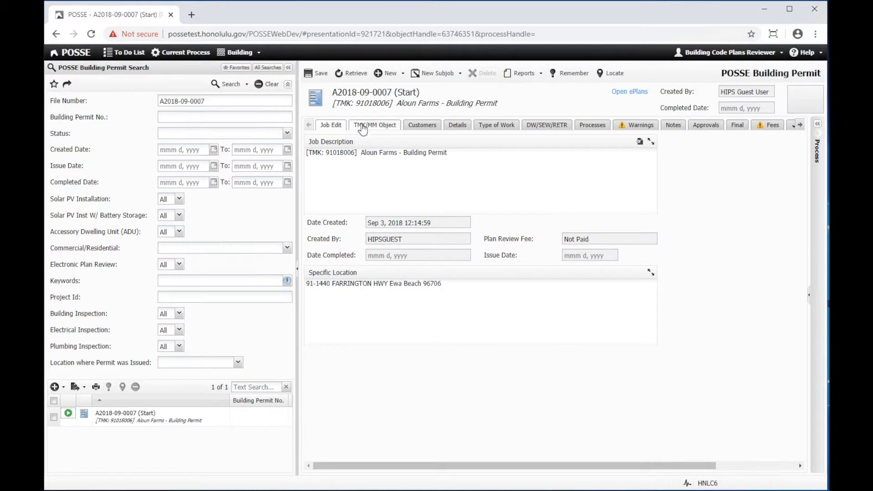
{"action": "left_click", "coordinate": [362, 127]}
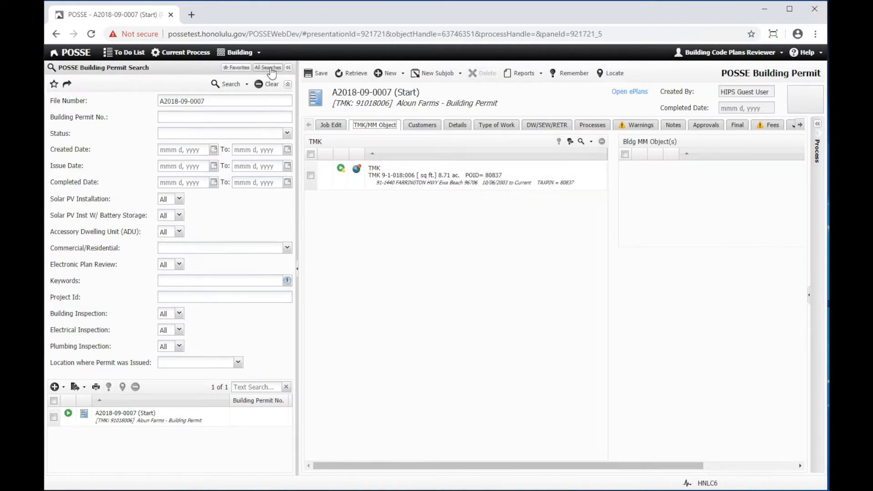
Run a TMK Search for house numbers 1400 to 1450 on farrington hwy.
{"action": "left_click", "coordinate": [273, 71]}
{"action": "left_click", "coordinate": [257, 94]}
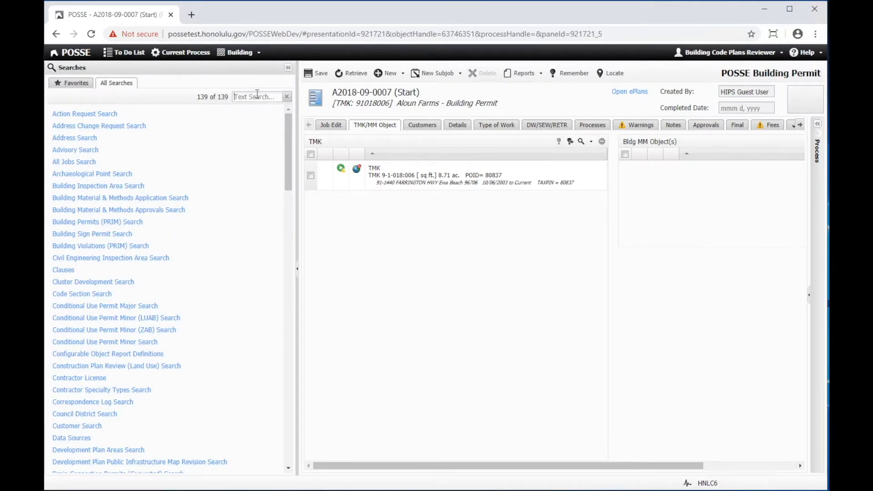
{"action": "type", "text": "tmk"}
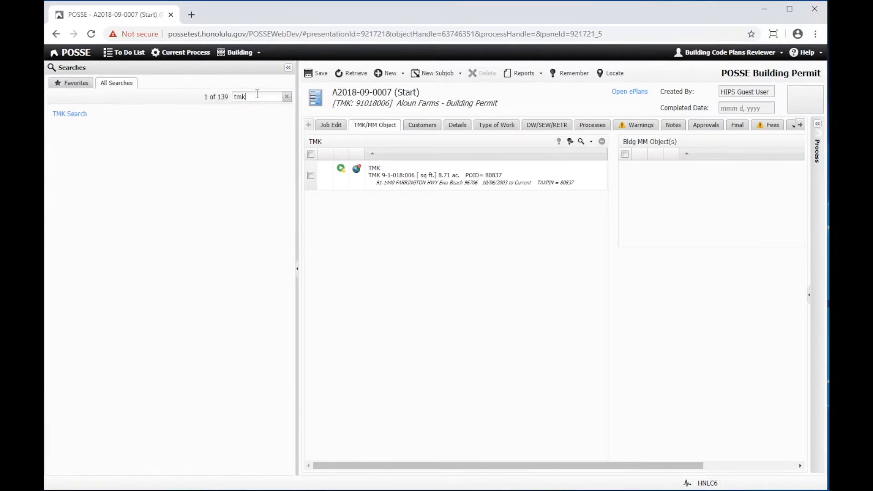
{"action": "left_click", "coordinate": [74, 114]}
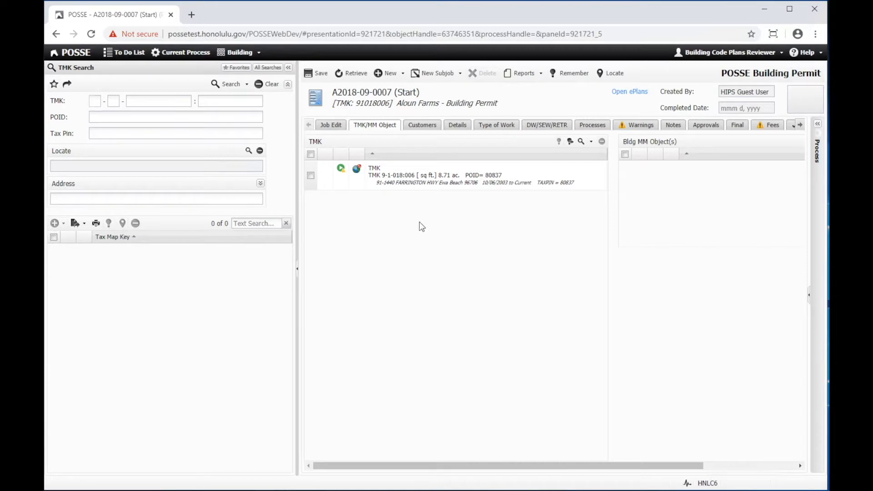
{"action": "left_click", "coordinate": [93, 198]}
{"action": "left_click", "coordinate": [260, 184]}
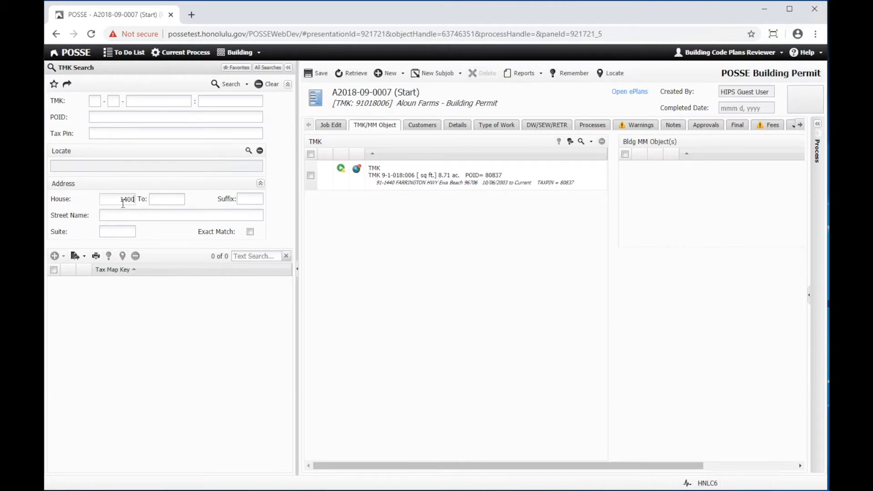
{"action": "type", "text": "1450"}
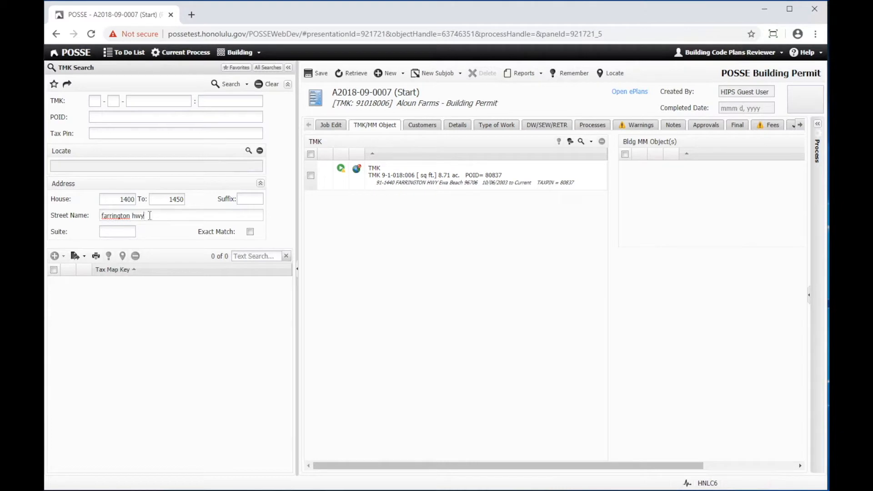
{"action": "left_click", "coordinate": [217, 84]}
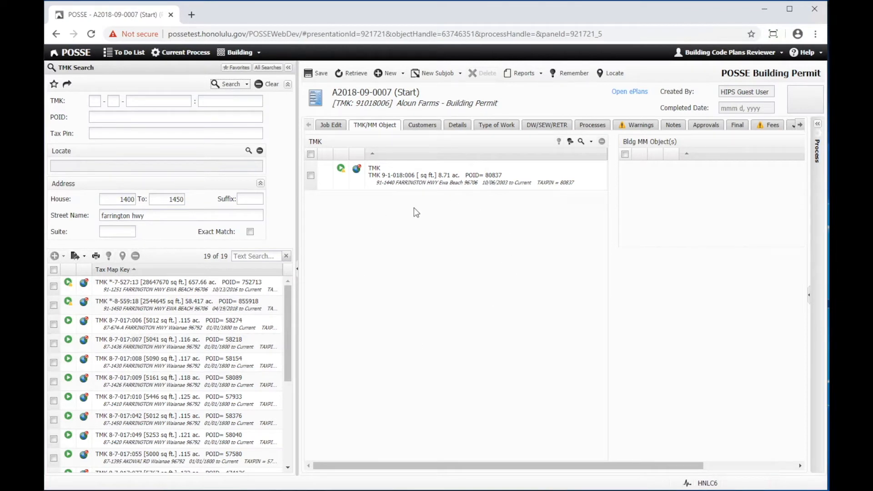
Remember the first three TMK search results, recall them into the permit's TMK list and save.
{"action": "left_click", "coordinate": [54, 285]}
{"action": "left_click", "coordinate": [54, 305]}
{"action": "left_click", "coordinate": [54, 324]}
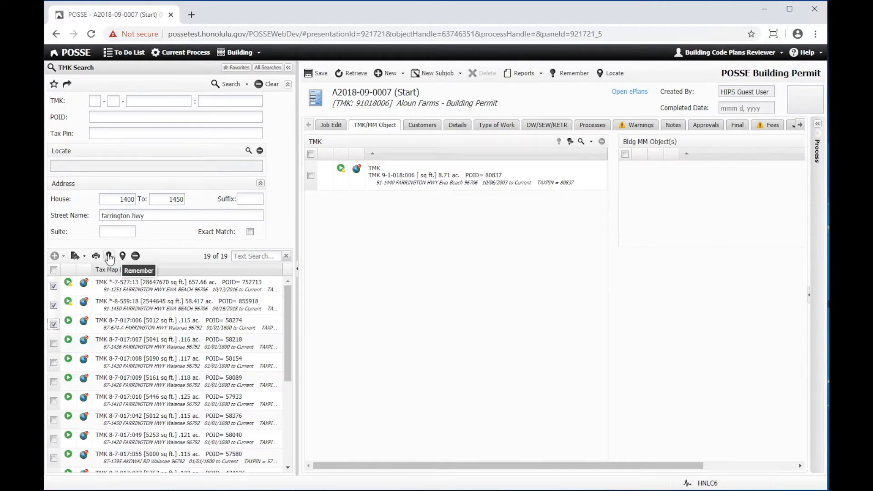
{"action": "left_click", "coordinate": [109, 256]}
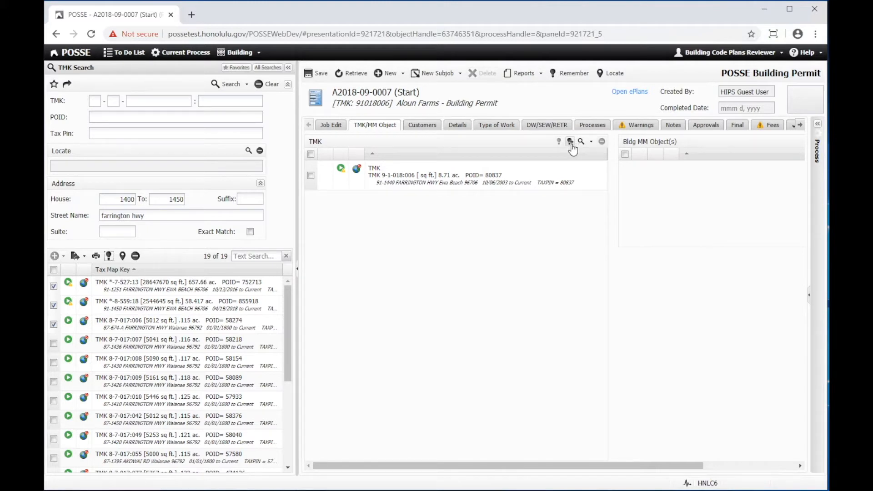
{"action": "left_click", "coordinate": [570, 141]}
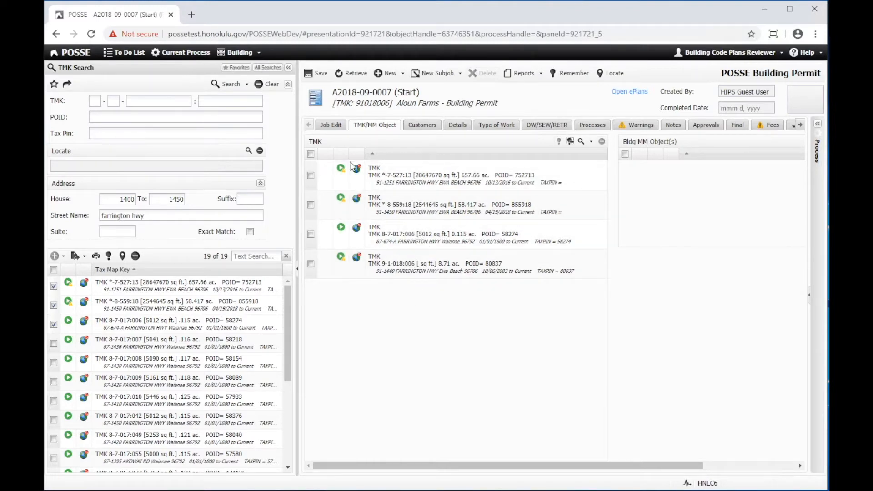
{"action": "left_click", "coordinate": [318, 77]}
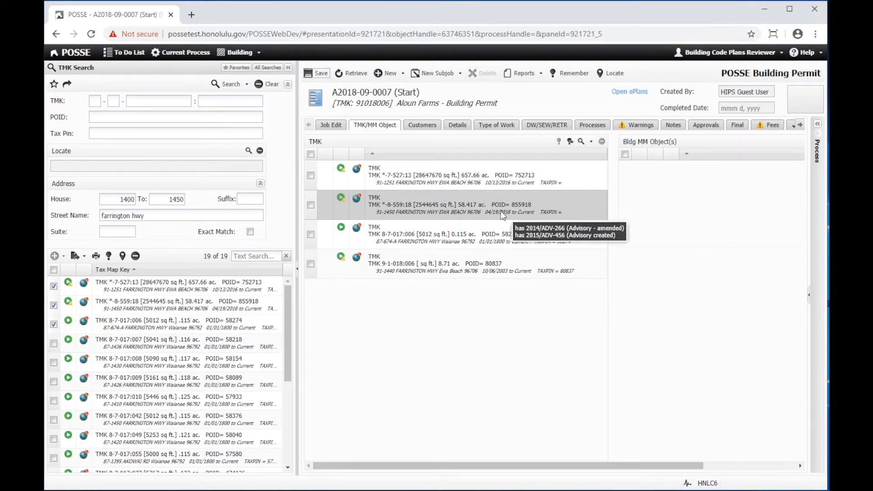
Try to recall the remembered TMKs into the permit's Customers list.
{"action": "left_click", "coordinate": [422, 126]}
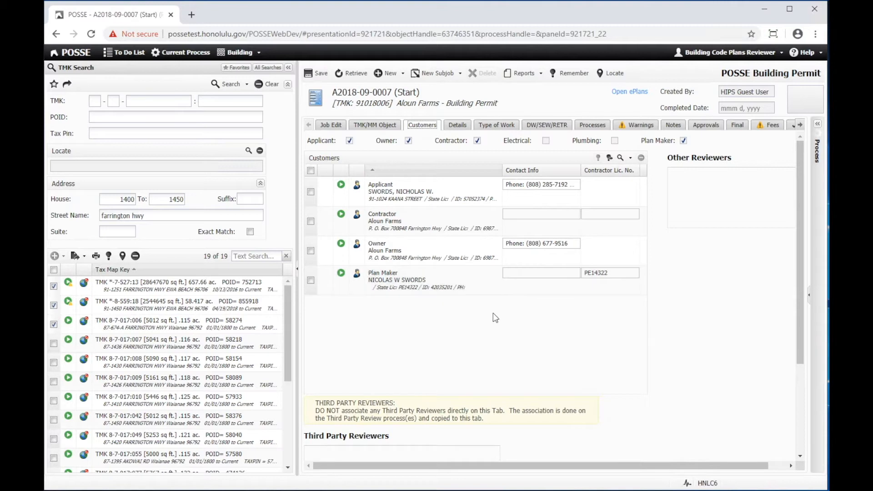
{"action": "left_click", "coordinate": [609, 157]}
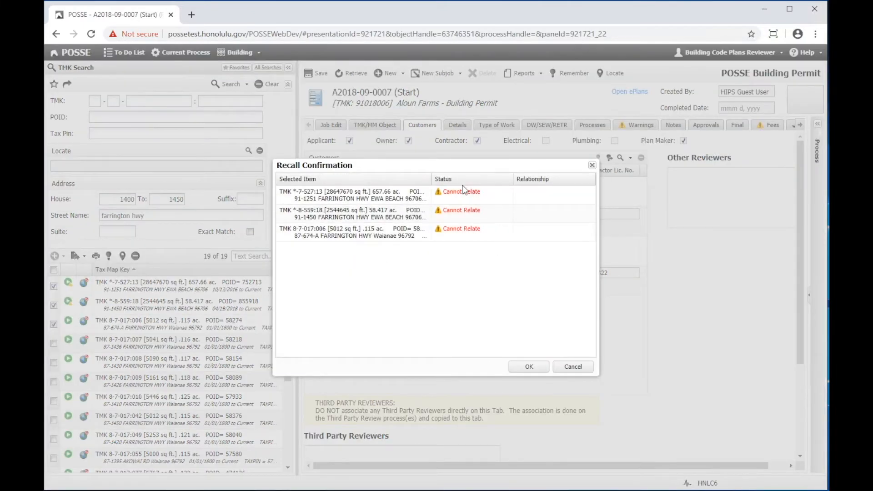
{"action": "left_click", "coordinate": [528, 365]}
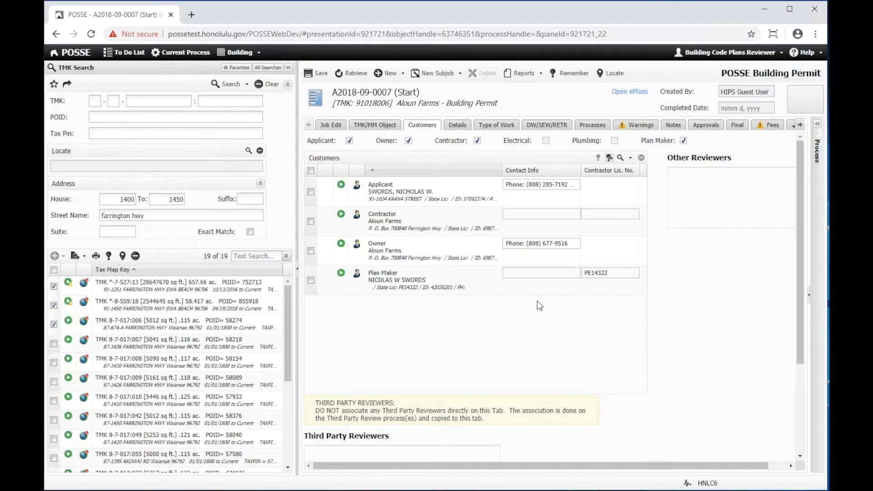
{"action": "left_click", "coordinate": [799, 127]}
{"action": "left_click", "coordinate": [799, 128]}
{"action": "left_click", "coordinate": [779, 126]}
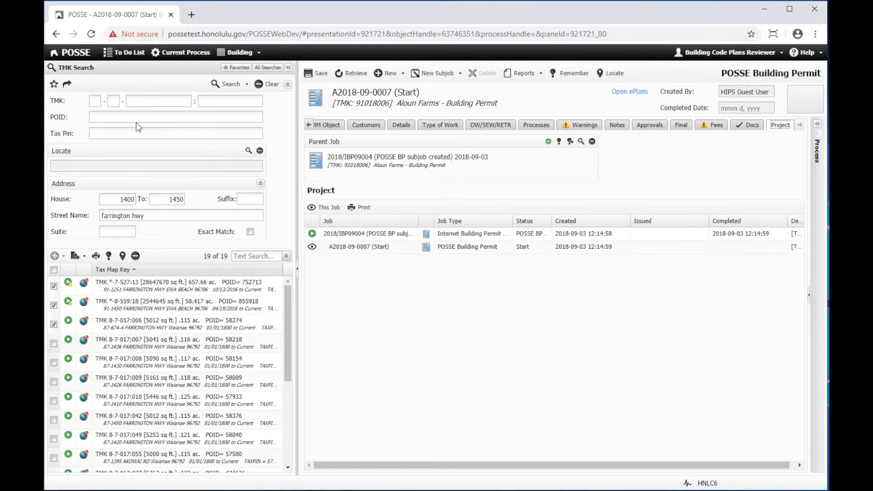
{"action": "left_click", "coordinate": [262, 68]}
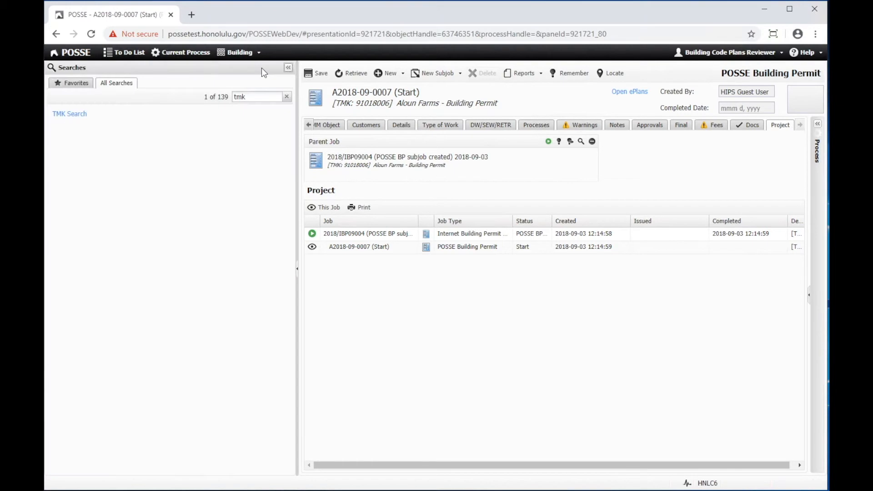
{"action": "left_click_drag", "start_coordinate": [266, 96], "coordinate": [241, 94]}
{"action": "type", "text": "inter"}
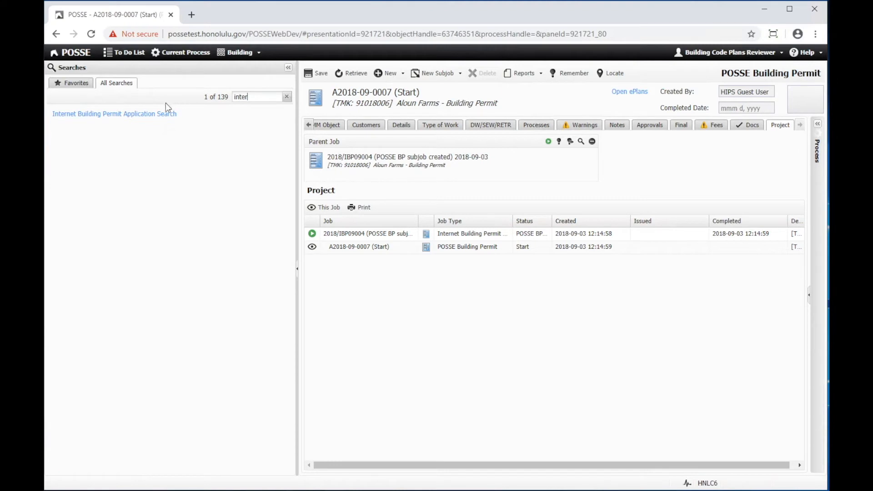
{"action": "left_click", "coordinate": [160, 114]}
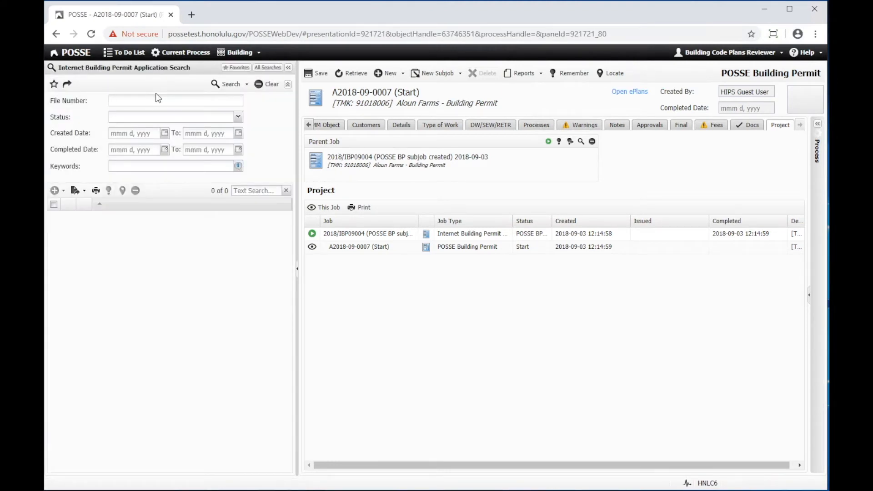
{"action": "key", "text": "Return"}
{"action": "left_click", "coordinate": [54, 221]}
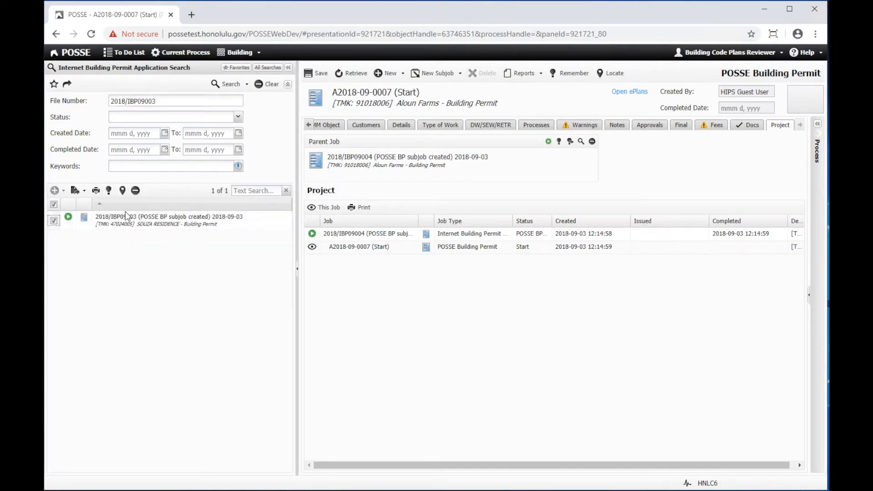
{"action": "left_click", "coordinate": [109, 190]}
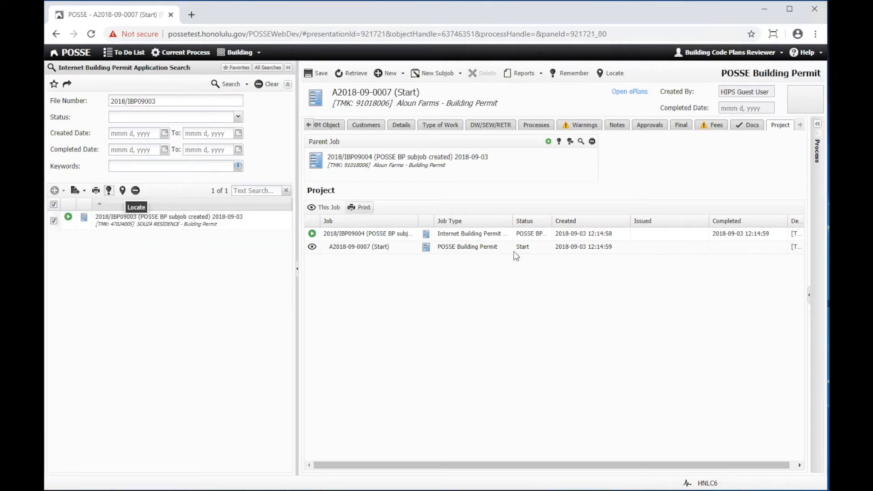
{"action": "left_click", "coordinate": [571, 142]}
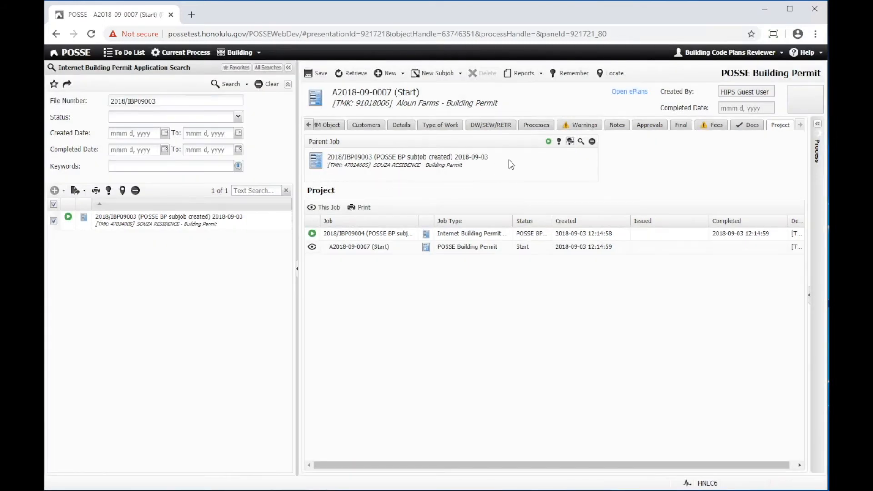
{"action": "left_click", "coordinate": [319, 73]}
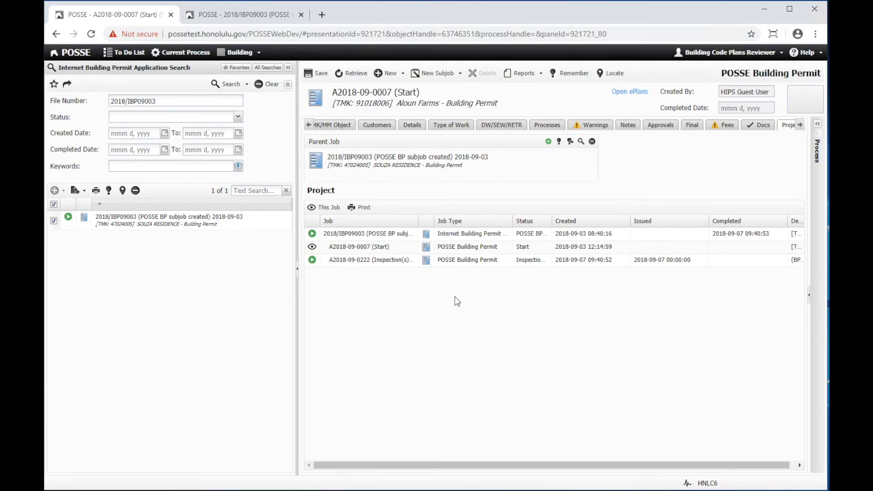
{"action": "left_click", "coordinate": [475, 263]}
{"action": "left_click", "coordinate": [458, 246]}
{"action": "left_click", "coordinate": [575, 75]}
{"action": "left_click", "coordinate": [312, 263]}
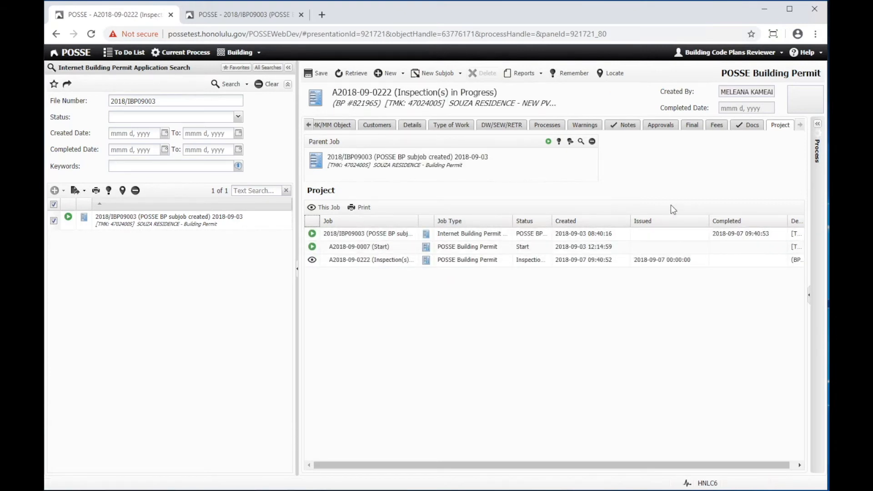
{"action": "left_click", "coordinate": [747, 127]}
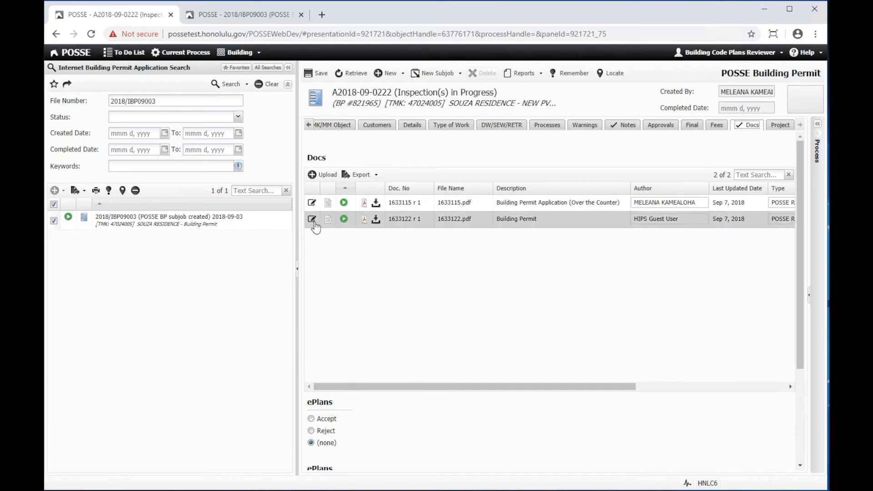
{"action": "left_click", "coordinate": [312, 219]}
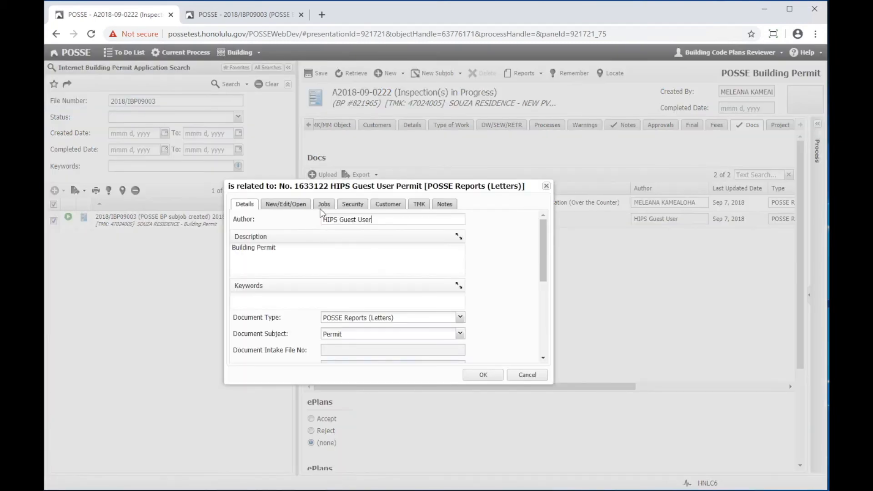
{"action": "left_click", "coordinate": [323, 206]}
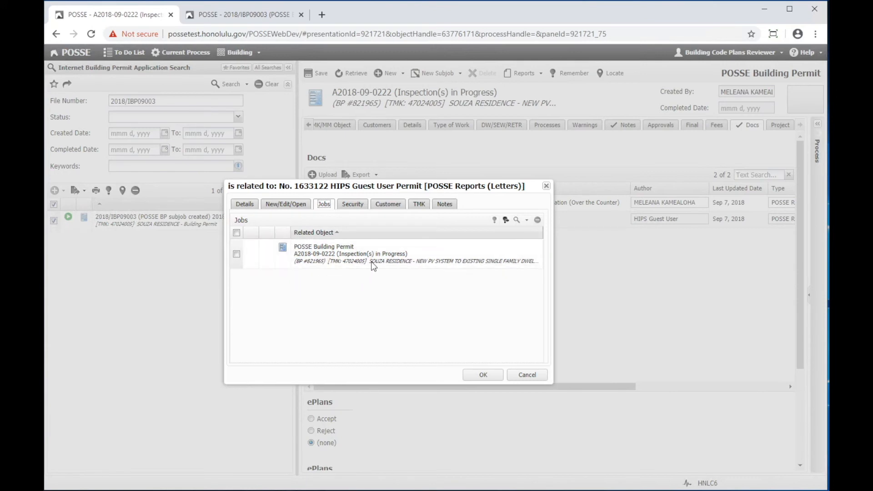
{"action": "left_click", "coordinate": [505, 220]}
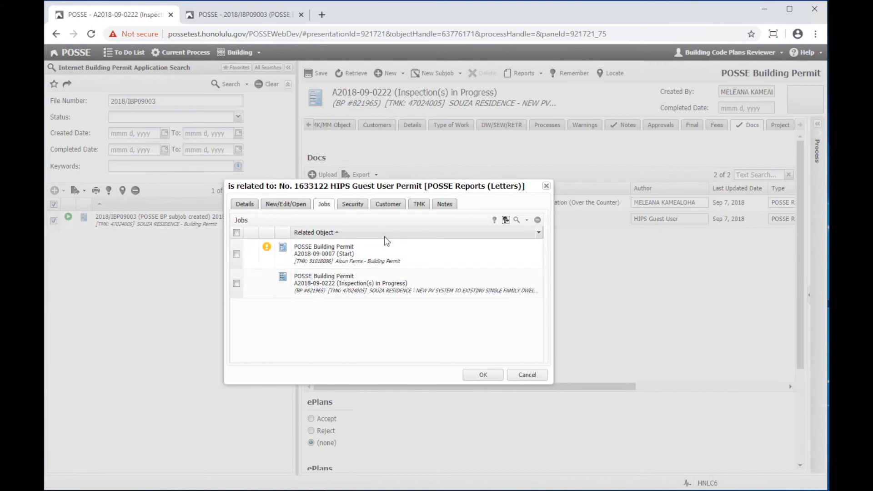
{"action": "left_click", "coordinate": [485, 373]}
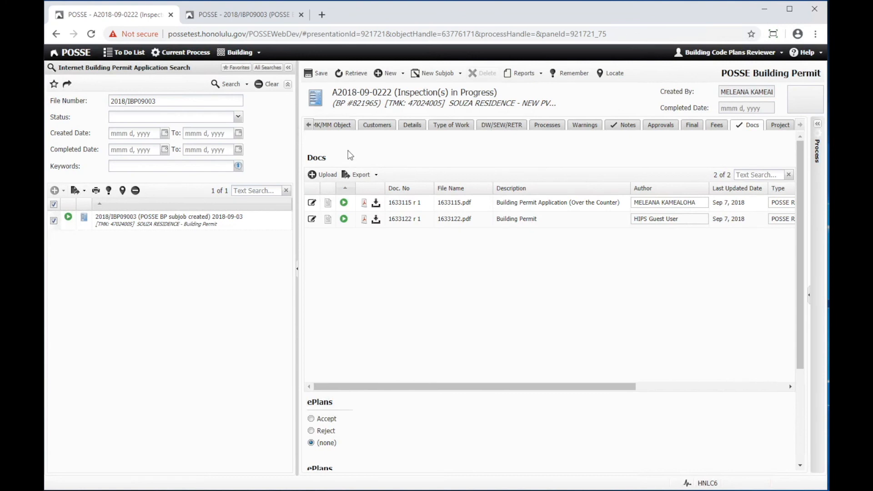
{"action": "left_click", "coordinate": [319, 74]}
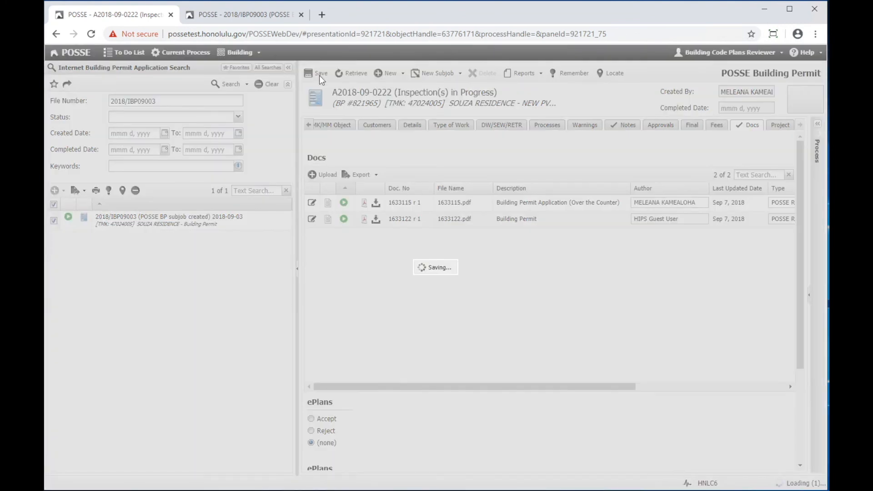